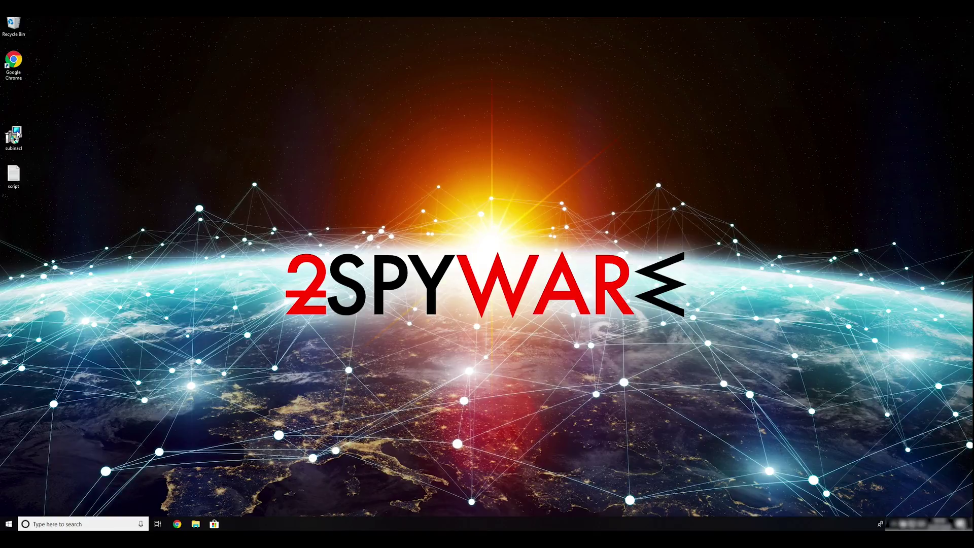
Run the SubInACL installer, accept the licence agreement and complete the SubInAcl.exe installation
{"action": "double_click", "coordinate": [14, 136]}
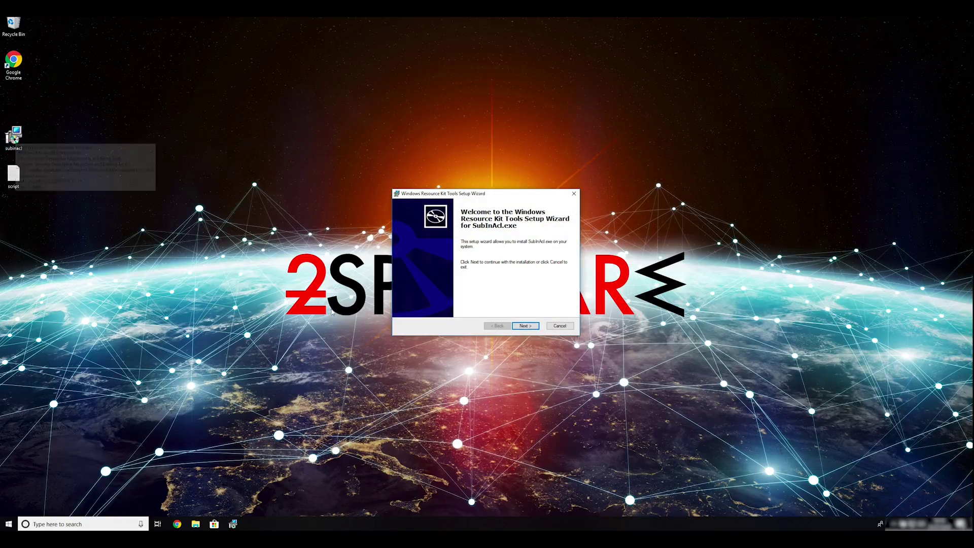
{"action": "left_click", "coordinate": [526, 327]}
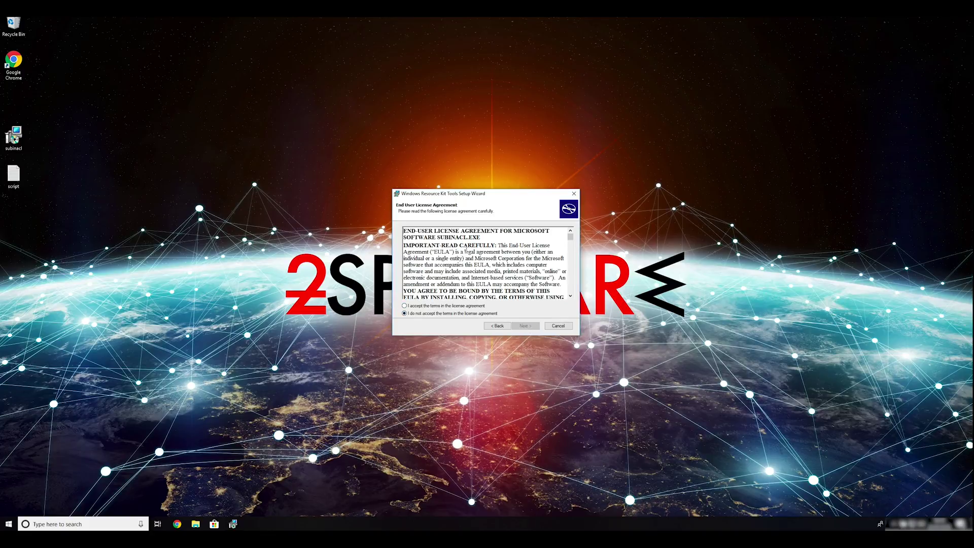
{"action": "left_click_drag", "start_coordinate": [570, 237], "coordinate": [572, 303]}
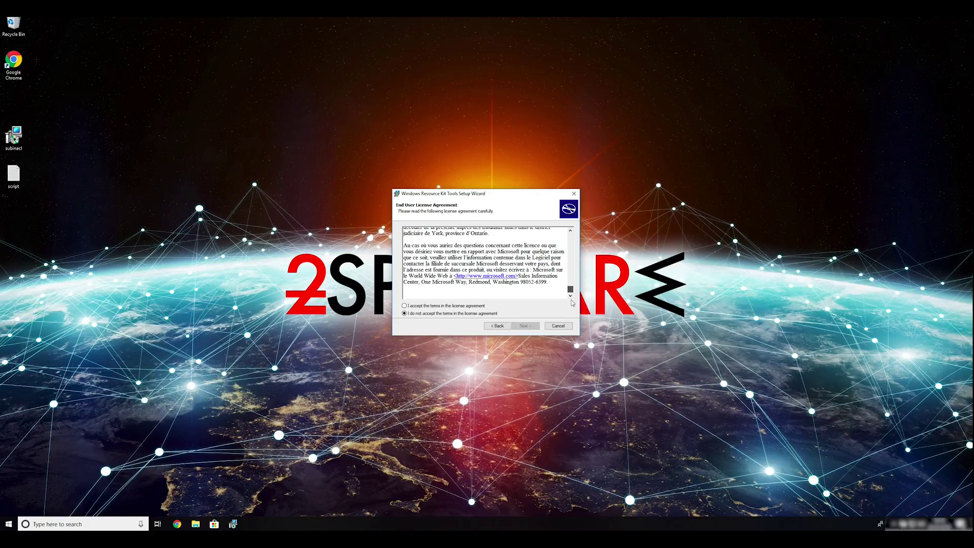
{"action": "left_click", "coordinate": [404, 305]}
{"action": "left_click", "coordinate": [525, 326]}
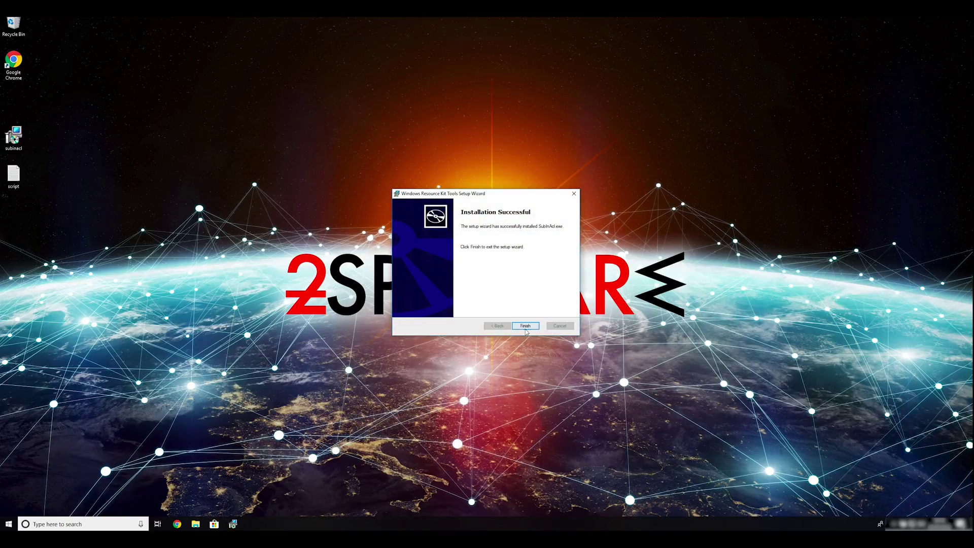
{"action": "left_click", "coordinate": [526, 326]}
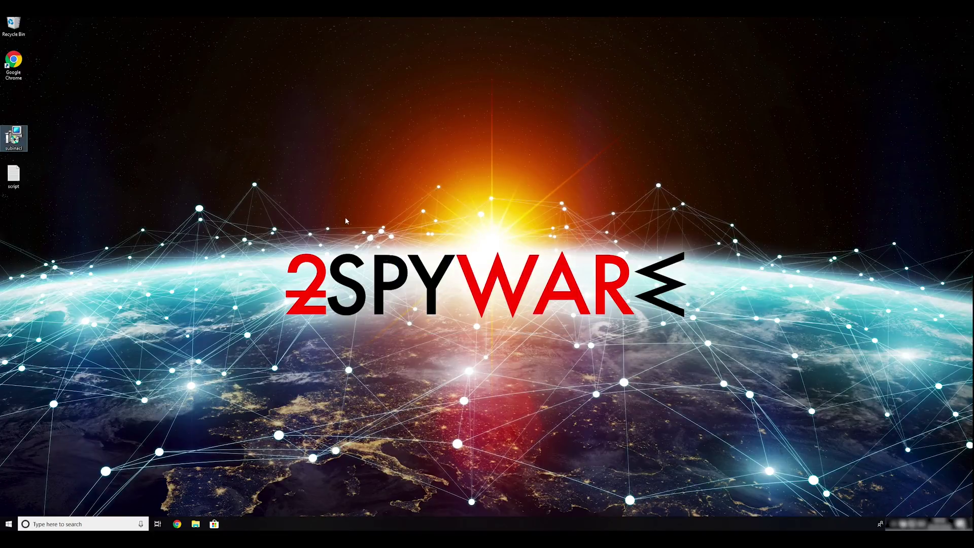
Open the Run box with Win+R, replace the Open field text with 'msconfig', and run it
{"action": "left_click", "coordinate": [90, 217]}
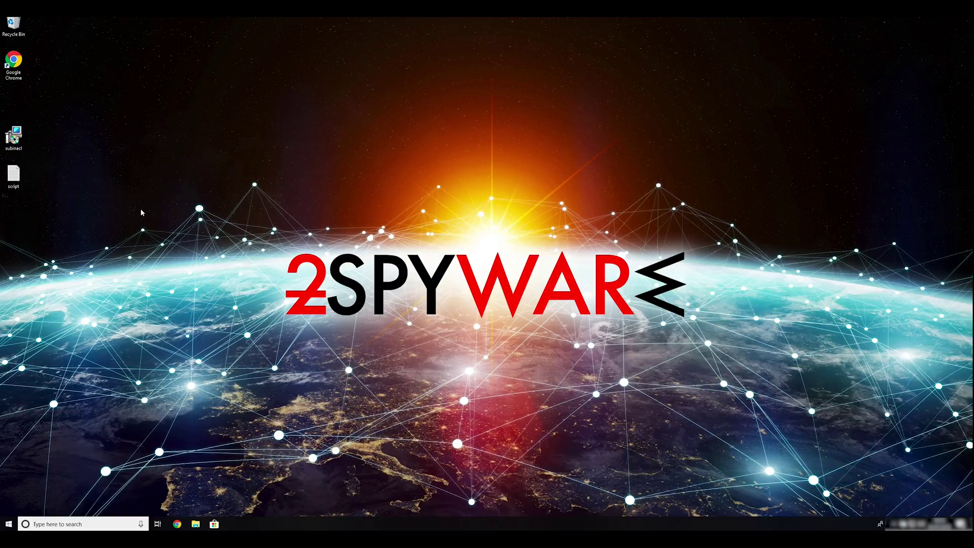
{"action": "key", "text": "super+r"}
{"action": "left_click", "coordinate": [59, 477]}
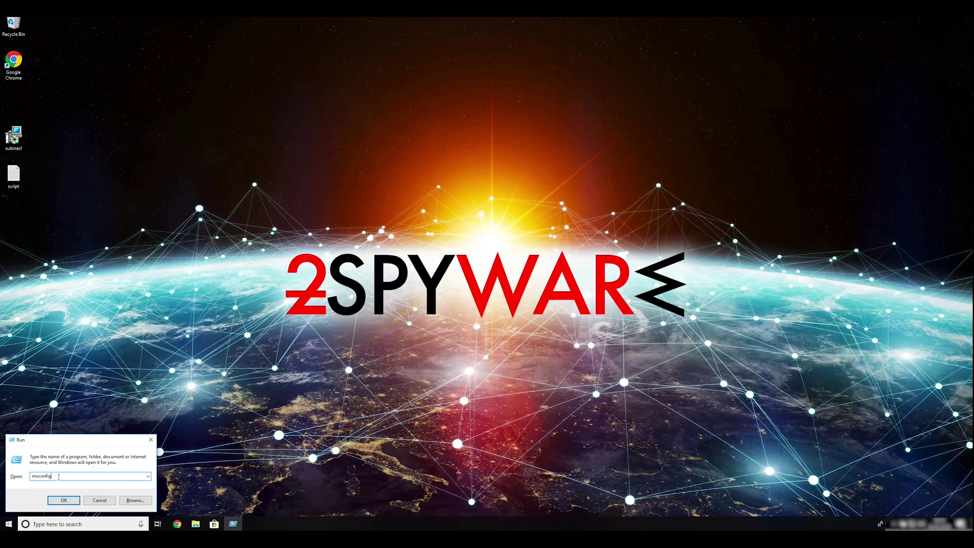
{"action": "left_click_drag", "start_coordinate": [84, 477], "coordinate": [30, 472]}
{"action": "type", "text": "msconfig"}
{"action": "left_click", "coordinate": [64, 500]}
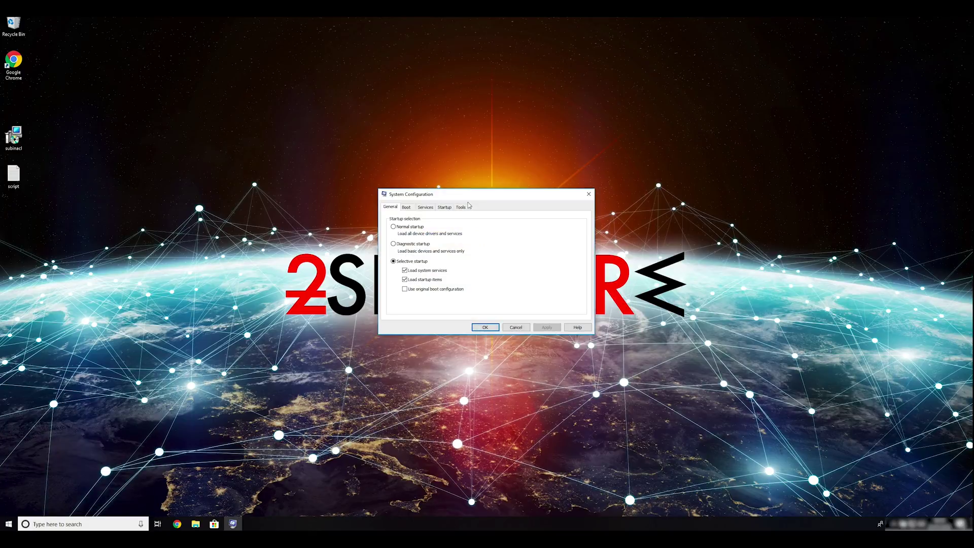
On the Boot tab, enable Safe boot with the Network option, apply it and confirm with OK
{"action": "left_click_drag", "start_coordinate": [478, 194], "coordinate": [503, 157]}
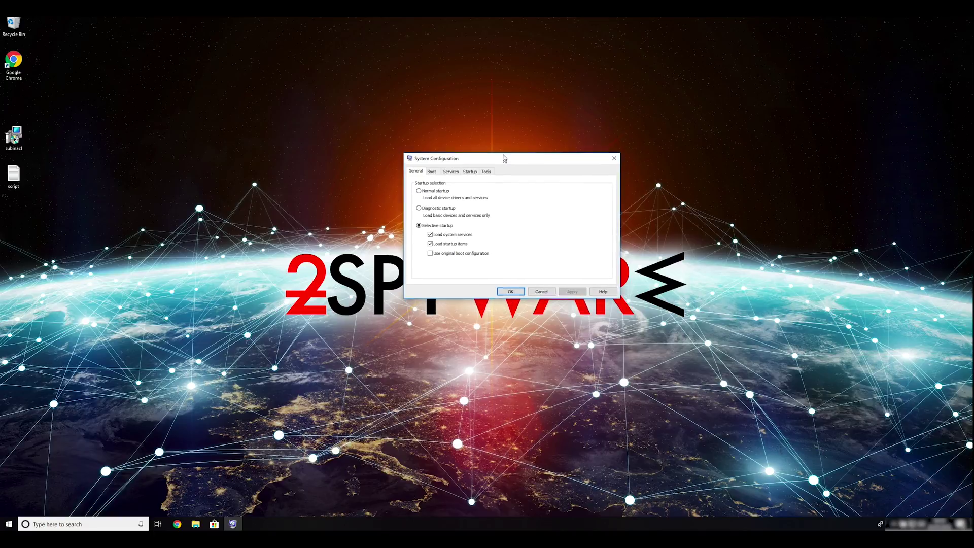
{"action": "left_click", "coordinate": [432, 170]}
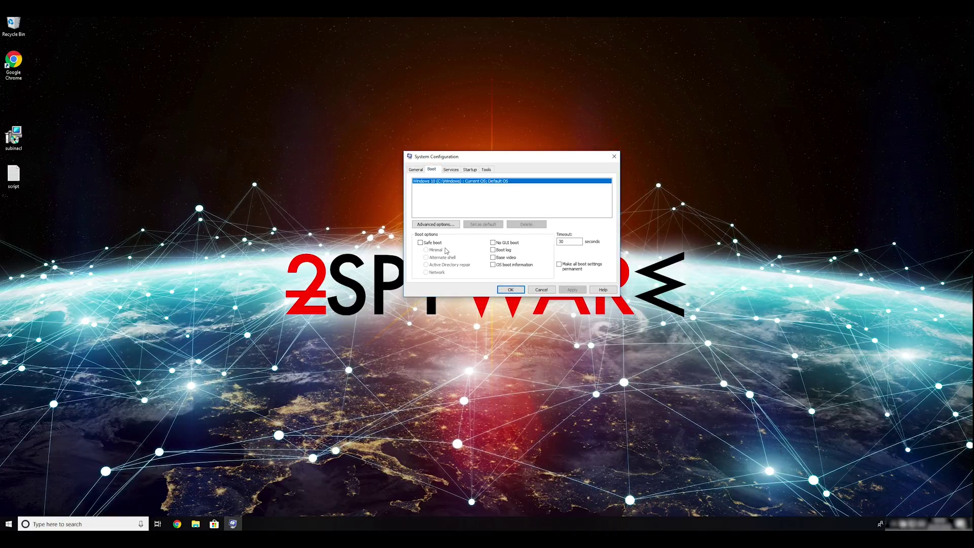
{"action": "left_click", "coordinate": [420, 243]}
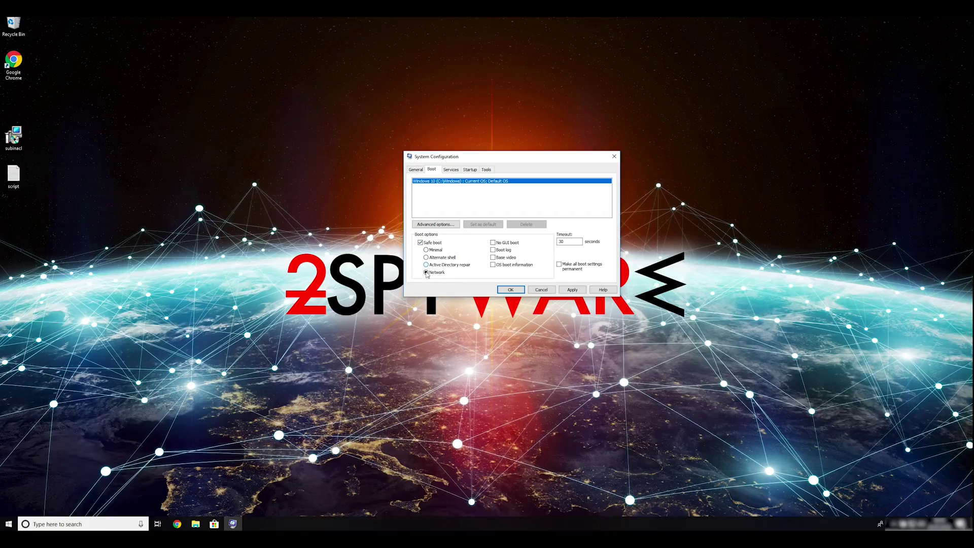
{"action": "left_click", "coordinate": [573, 290]}
{"action": "left_click", "coordinate": [511, 289]}
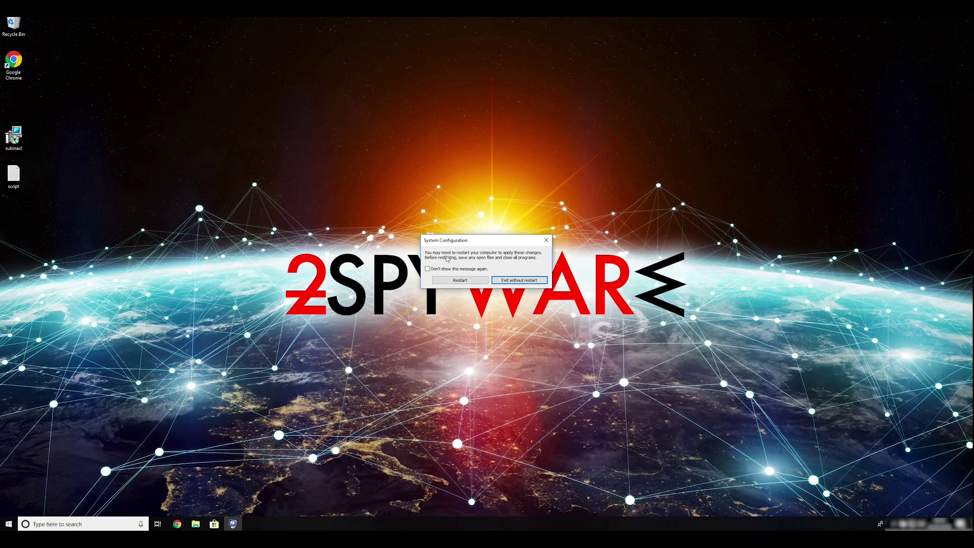
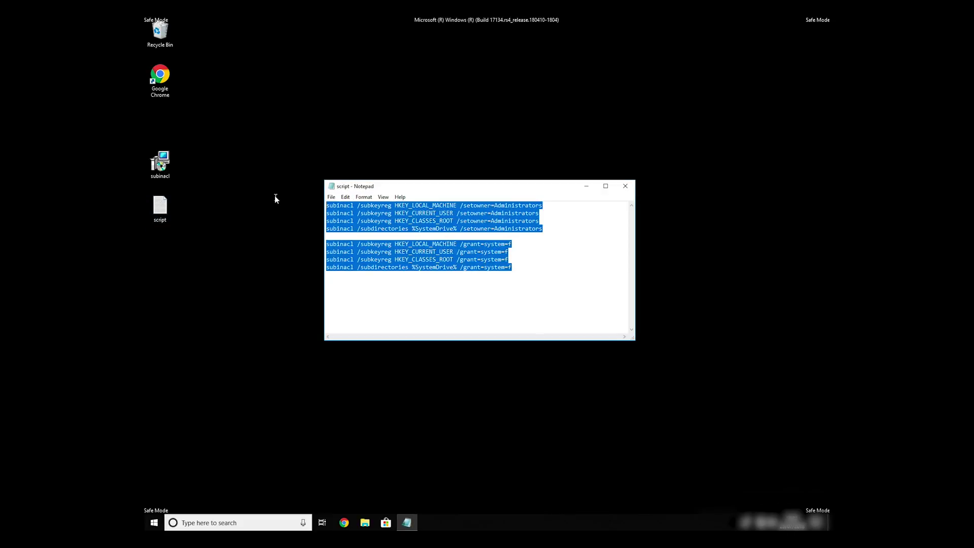
{"action": "left_click", "coordinate": [528, 269]}
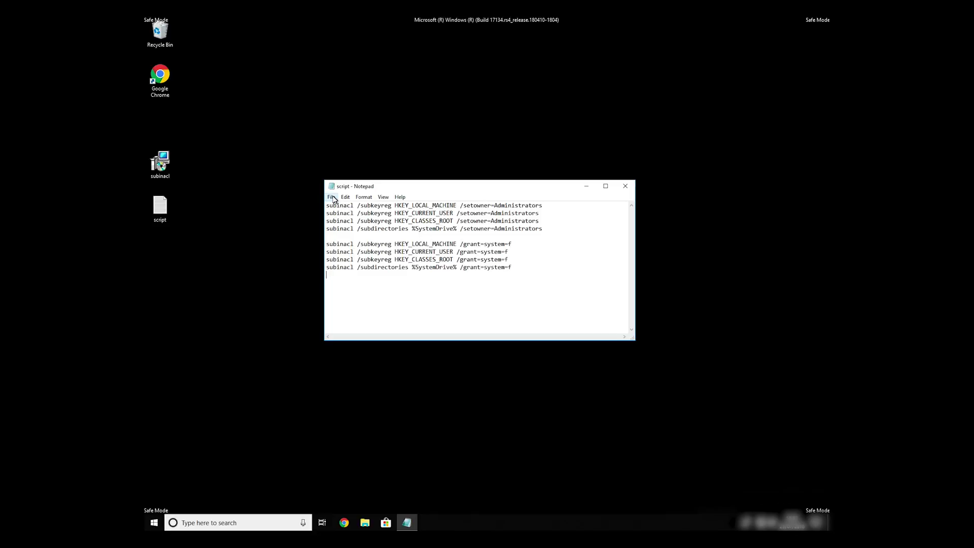
Save the script to the Desktop as FIX.BAT with type All Files, then close Notepad
{"action": "left_click", "coordinate": [331, 198]}
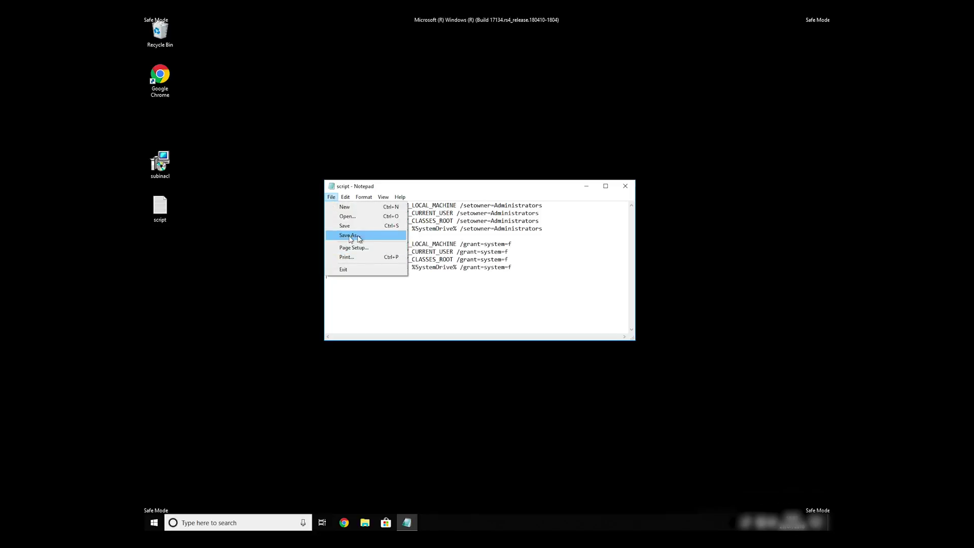
{"action": "left_click", "coordinate": [344, 236]}
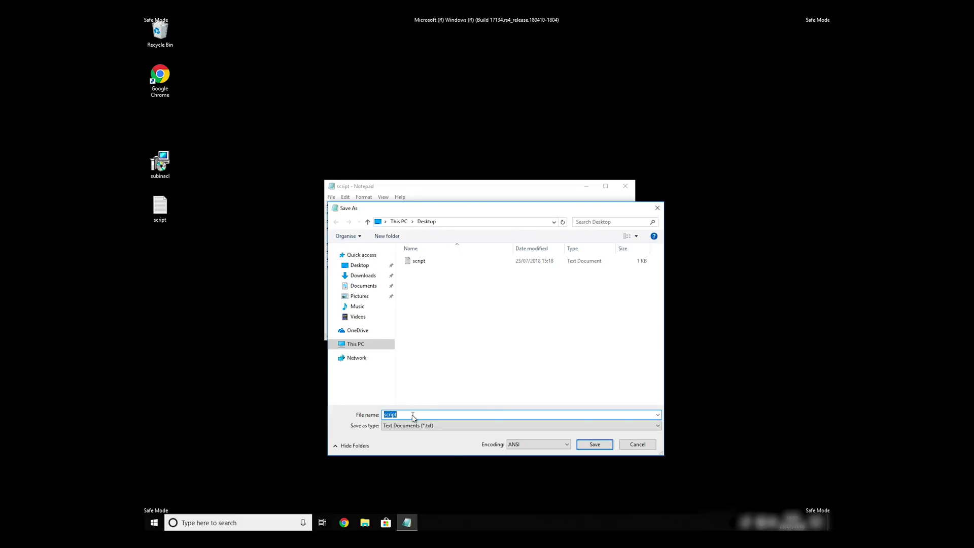
{"action": "left_click", "coordinate": [422, 222]}
{"action": "left_click", "coordinate": [413, 414]}
{"action": "double_click", "coordinate": [393, 415]}
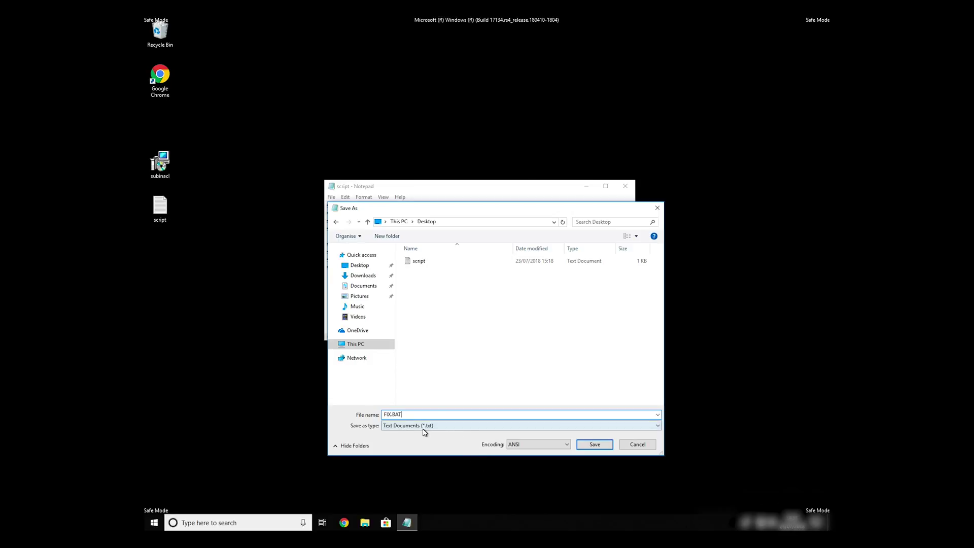
{"action": "left_click", "coordinate": [424, 426]}
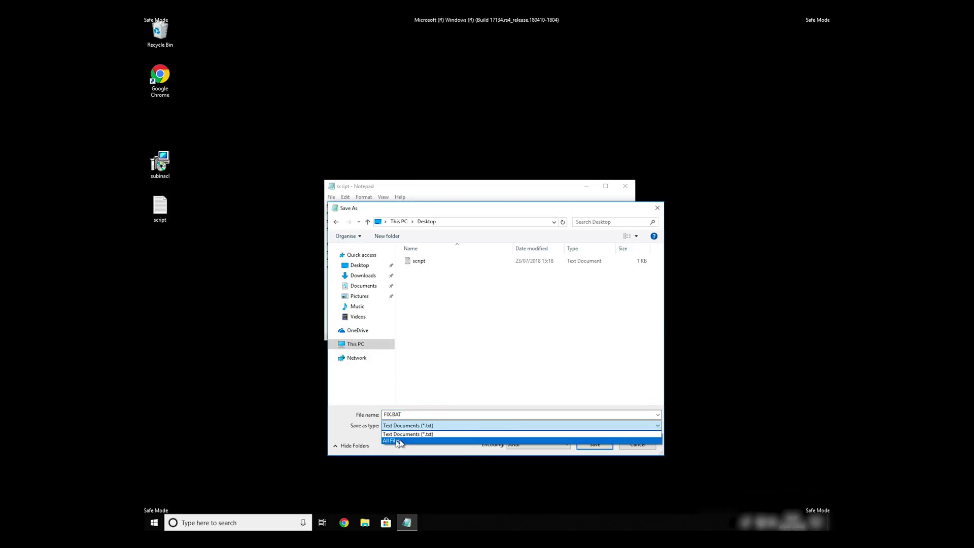
{"action": "left_click", "coordinate": [391, 440]}
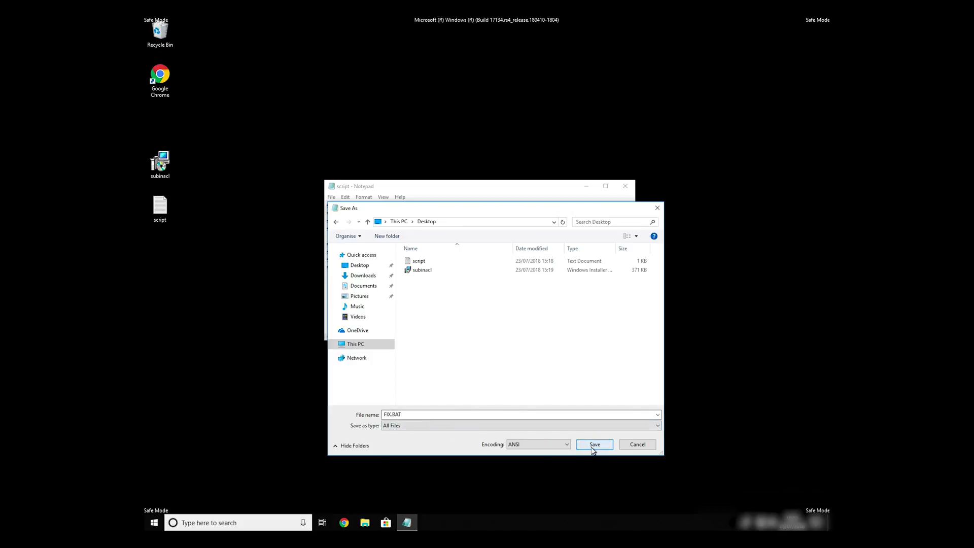
{"action": "left_click", "coordinate": [594, 444]}
{"action": "key", "text": "alt+F4"}
Copy FIX.BAT and browse to C:\Program Files (x86)\Windows Resource Kits\Tools
{"action": "right_click", "coordinate": [159, 119]}
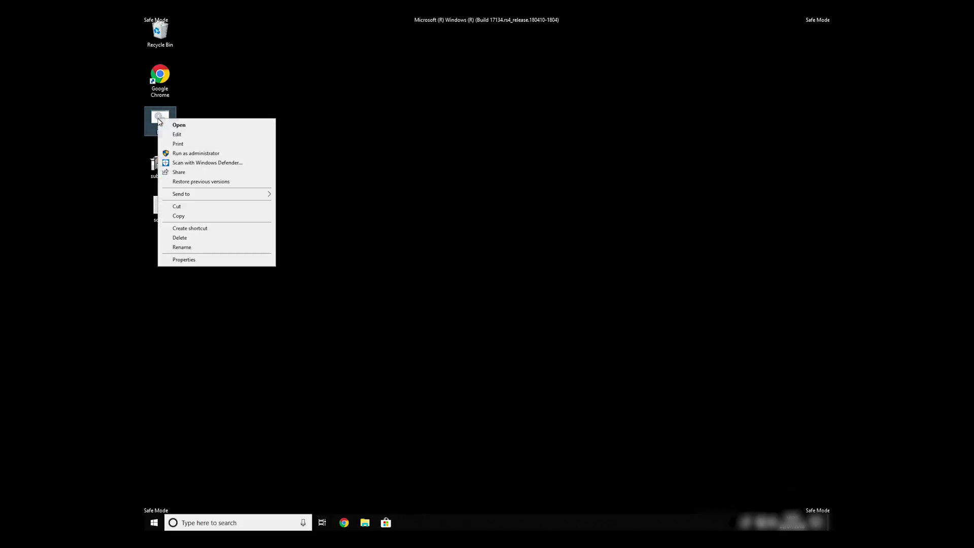
{"action": "left_click", "coordinate": [220, 215]}
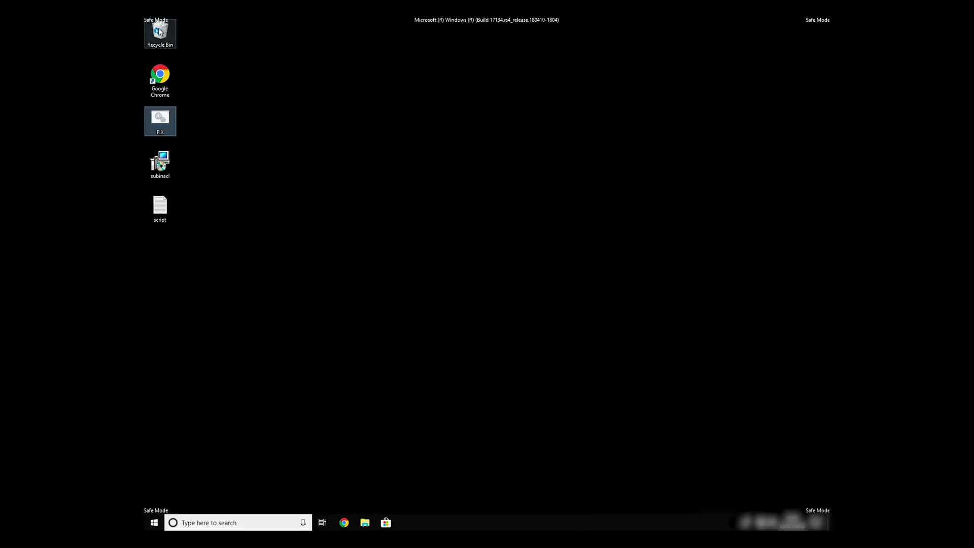
{"action": "double_click", "coordinate": [159, 32]}
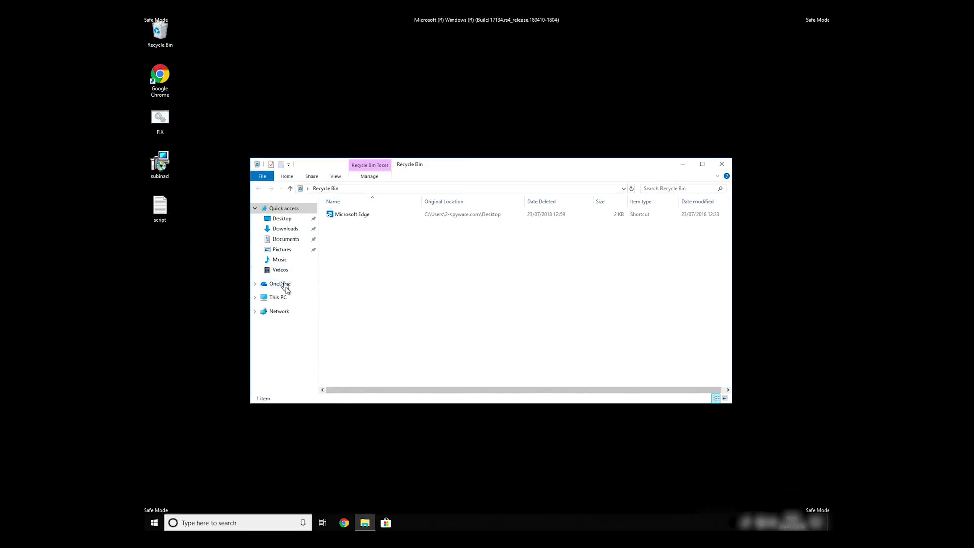
{"action": "left_click", "coordinate": [287, 302]}
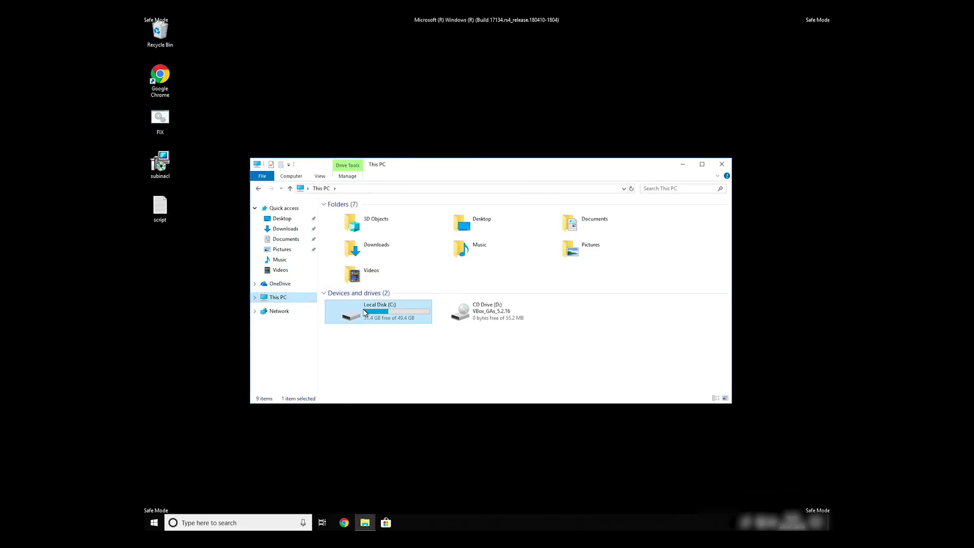
{"action": "double_click", "coordinate": [375, 318]}
{"action": "double_click", "coordinate": [355, 232]}
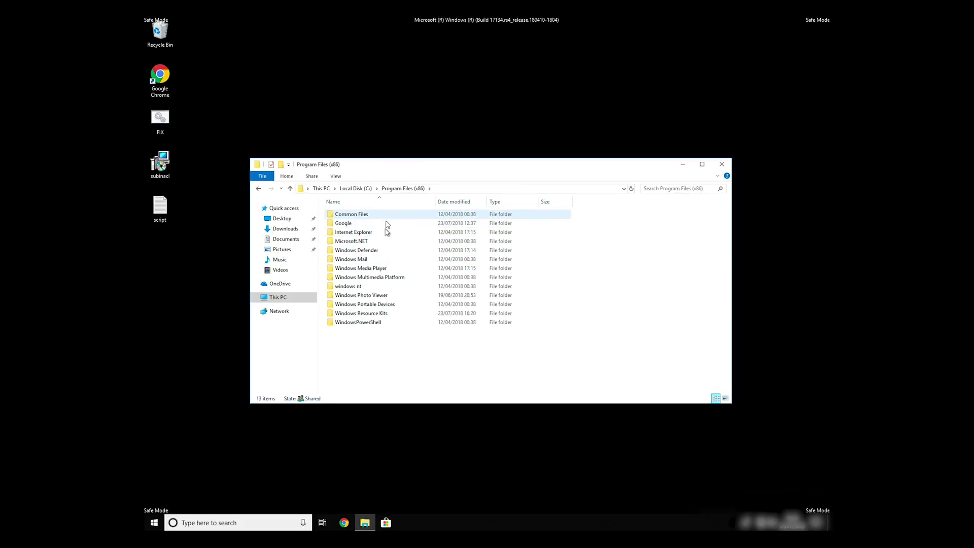
{"action": "double_click", "coordinate": [380, 314]}
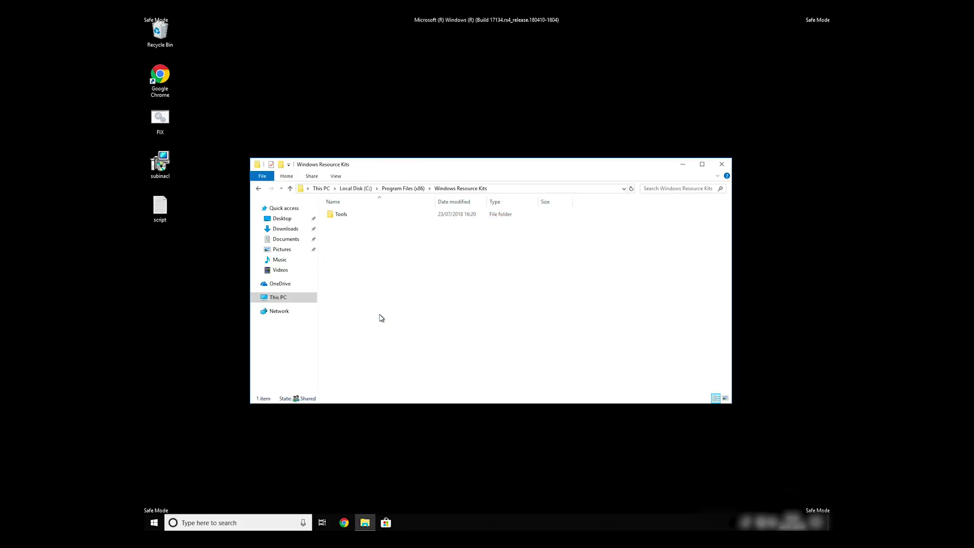
{"action": "double_click", "coordinate": [342, 215]}
Paste FIX.BAT into the Tools folder and close File Explorer
{"action": "right_click", "coordinate": [377, 287]}
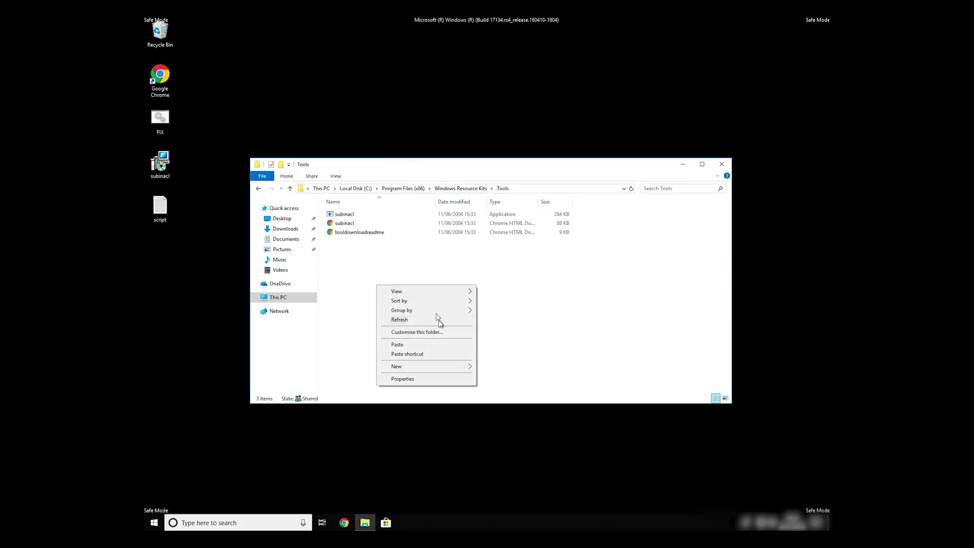
{"action": "left_click", "coordinate": [436, 345]}
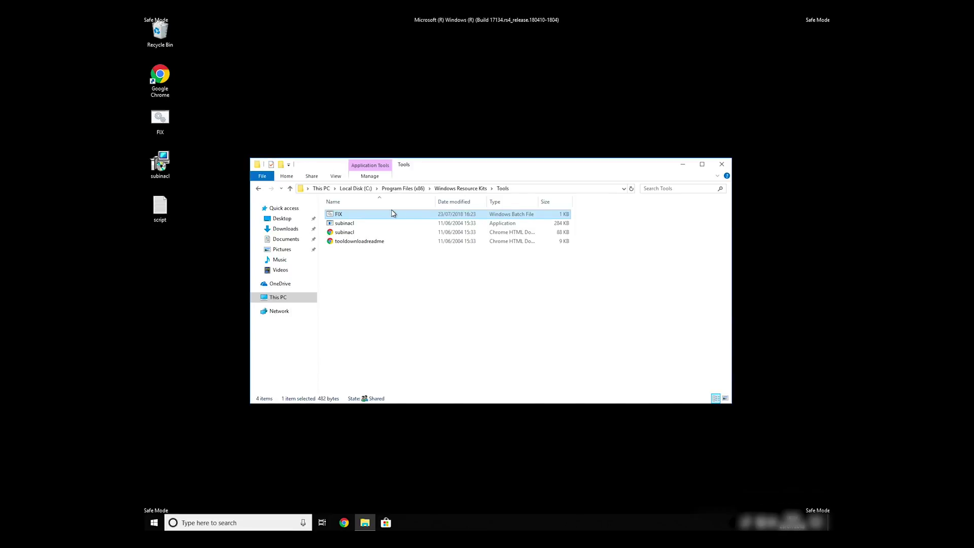
{"action": "left_click_drag", "start_coordinate": [477, 182], "coordinate": [490, 146]}
{"action": "left_click", "coordinate": [455, 260]}
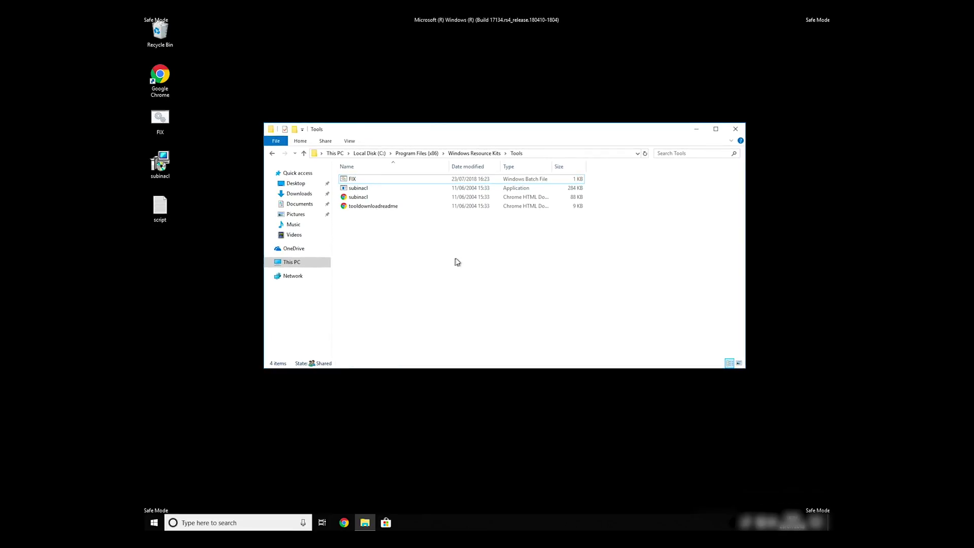
{"action": "left_click", "coordinate": [735, 129]}
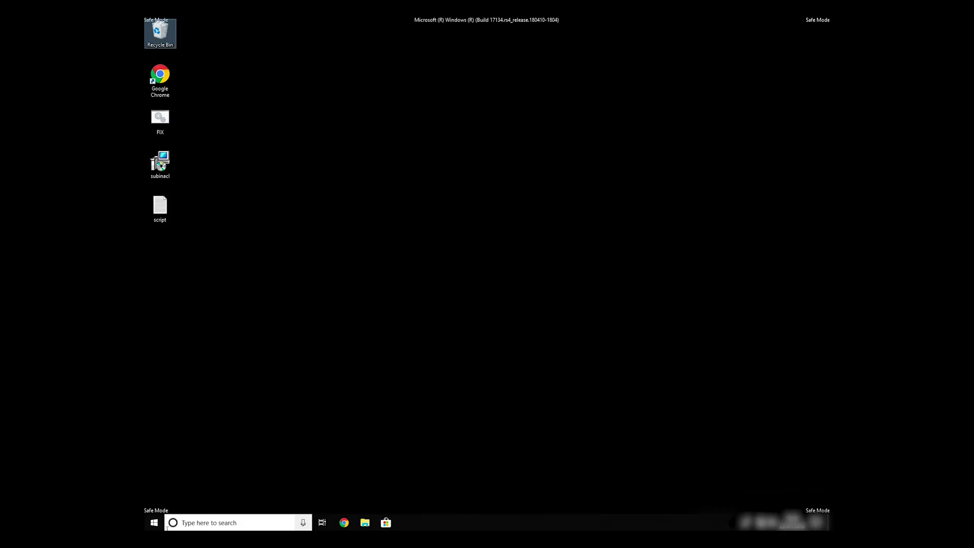
Search for cmd and run Command Prompt as administrator
{"action": "left_click", "coordinate": [197, 523]}
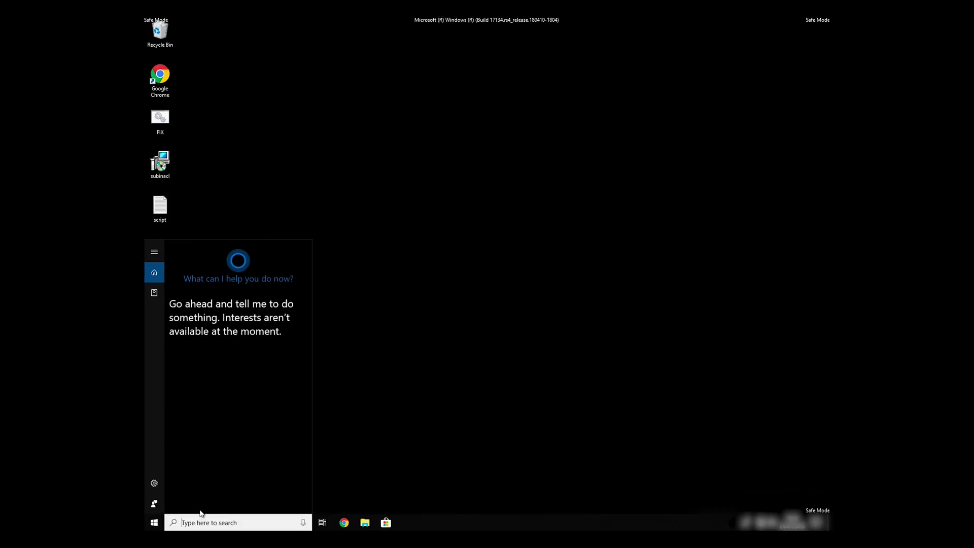
{"action": "type", "text": "cmd"}
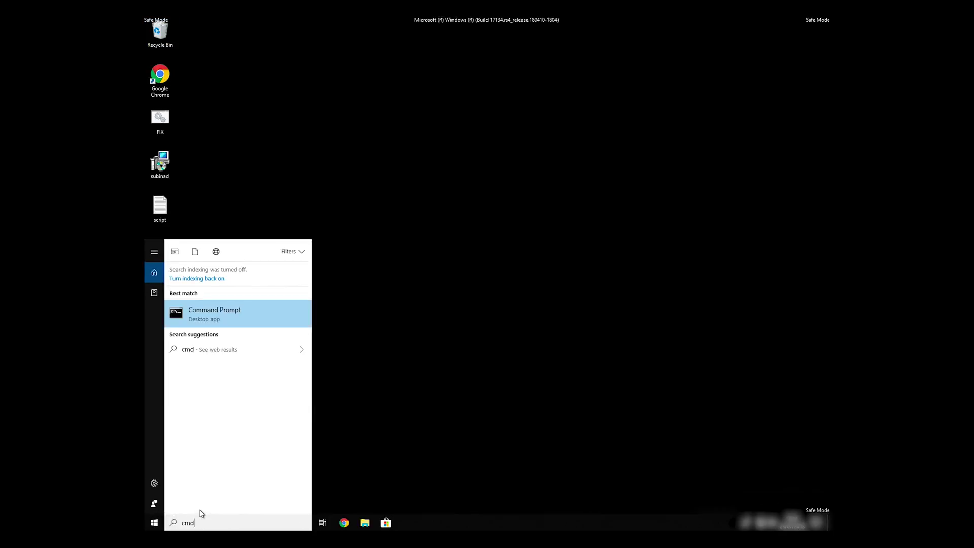
{"action": "right_click", "coordinate": [218, 315]}
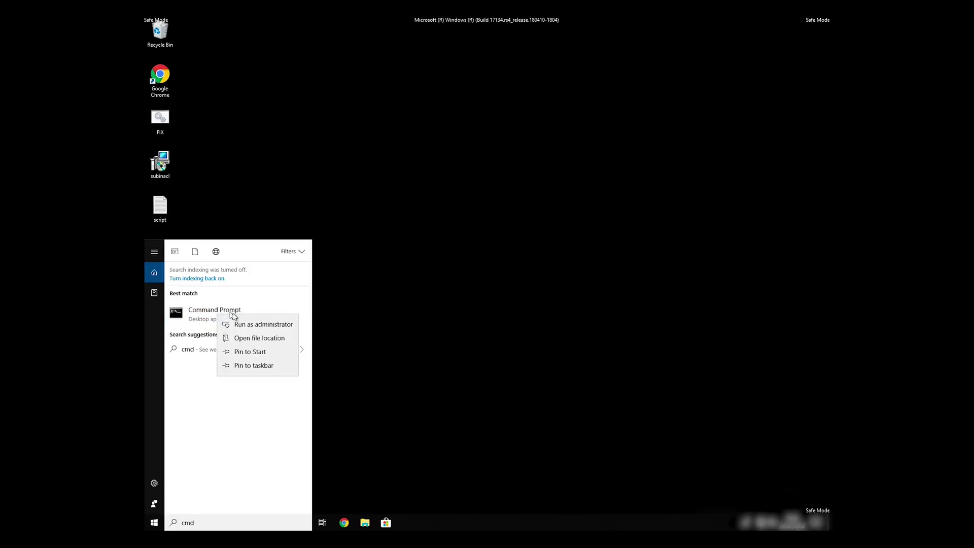
{"action": "left_click", "coordinate": [269, 324]}
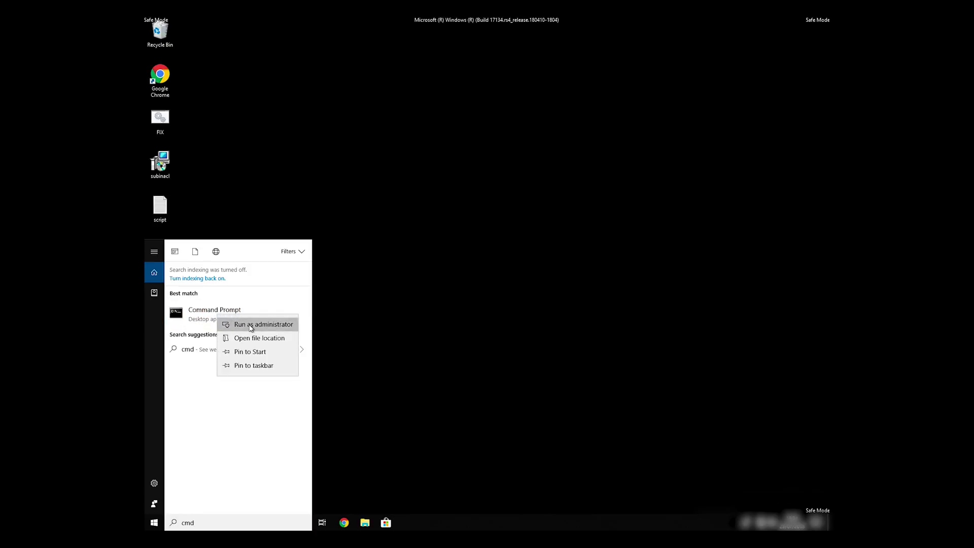
Change directory to C:\Program Files (x86)\Windows Resource Kits using tab completion
{"action": "type", "text": "C"}
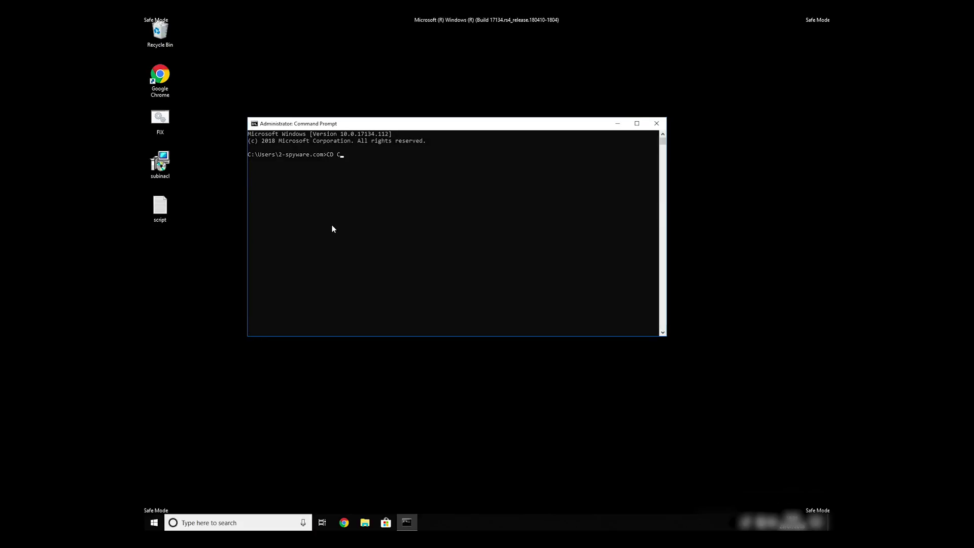
{"action": "type", "text": "D \"C:\\Program"}
{"action": "key", "text": "Tab"}
{"action": "key", "text": "Tab"}
{"action": "type", "text": "Windows Re"}
{"action": "key", "text": "Tab"}
{"action": "type", "text": "\\"}
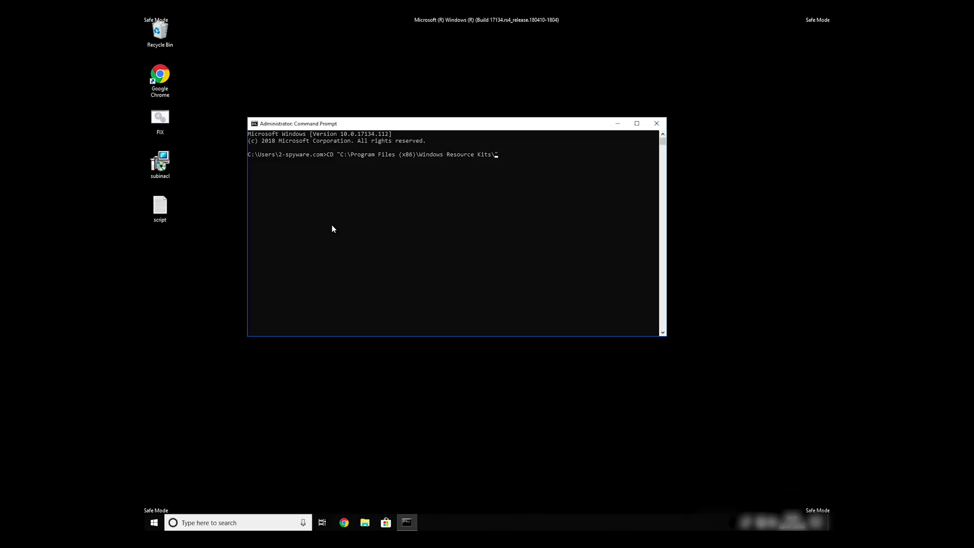
{"action": "key", "text": "Return"}
Run FIX.BAT to reset permissions with subinacl, then close Command Prompt
{"action": "type", "text": "FIX"}
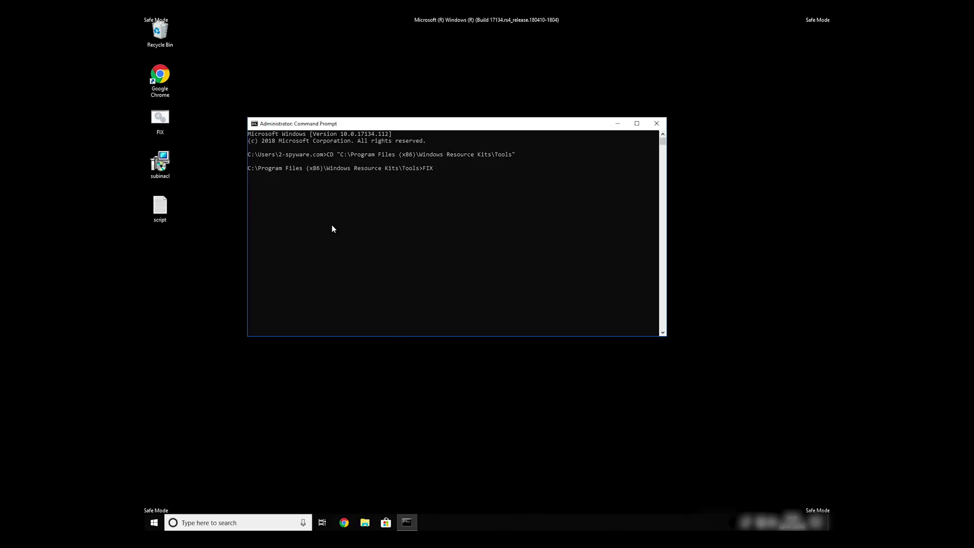
{"action": "type", "text": ".BAT"}
{"action": "key", "text": "Return"}
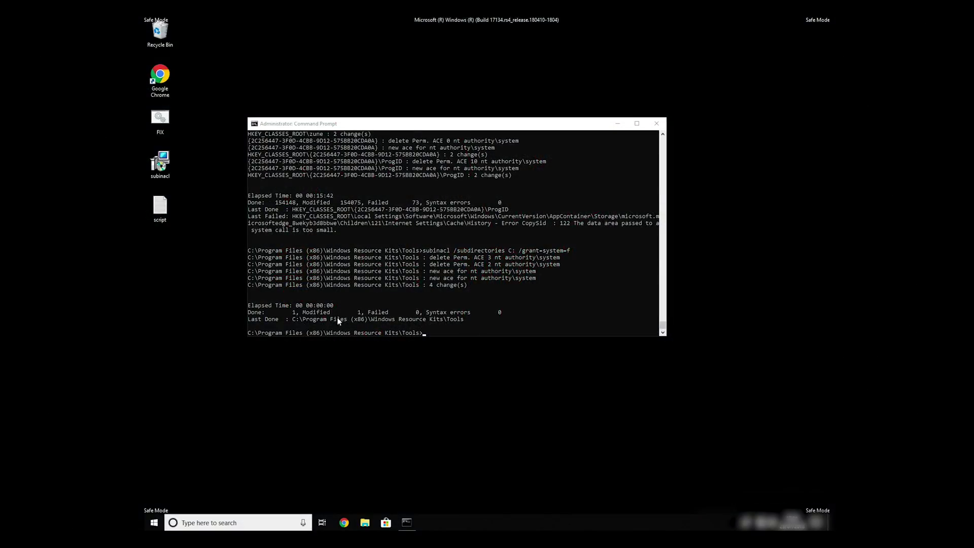
{"action": "left_click", "coordinate": [657, 123]}
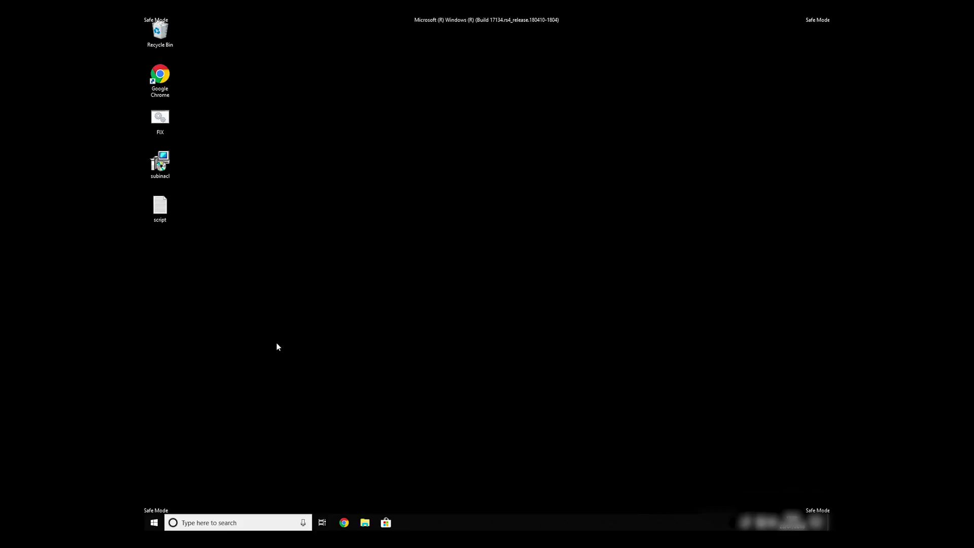
Run msconfig, clear Safe boot on the Boot tab, then apply and confirm
{"action": "key", "text": "super+r"}
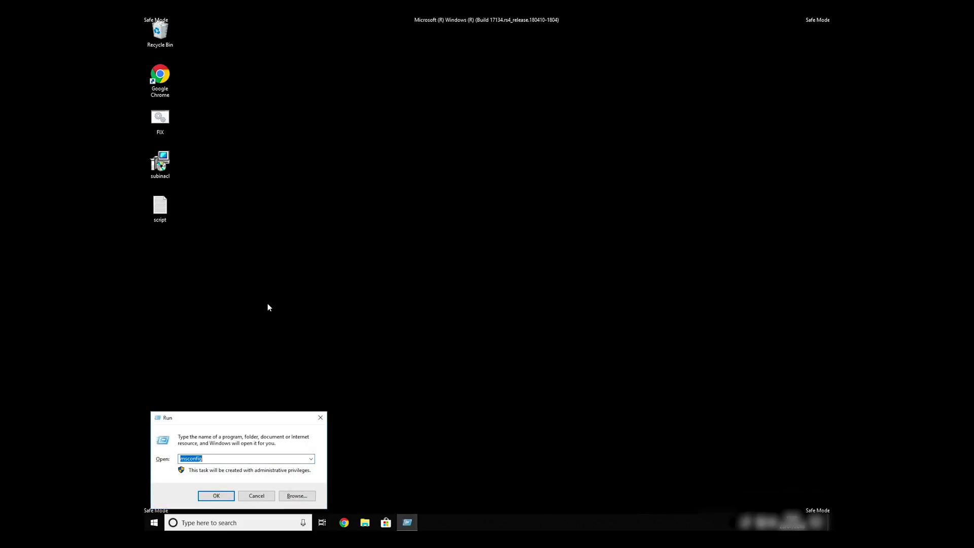
{"action": "left_click", "coordinate": [218, 496]}
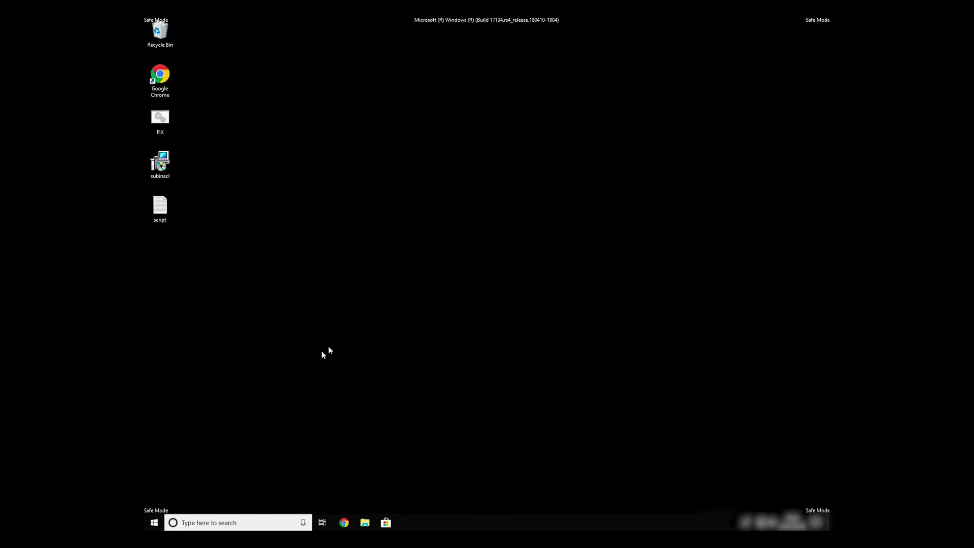
{"action": "left_click", "coordinate": [397, 203]}
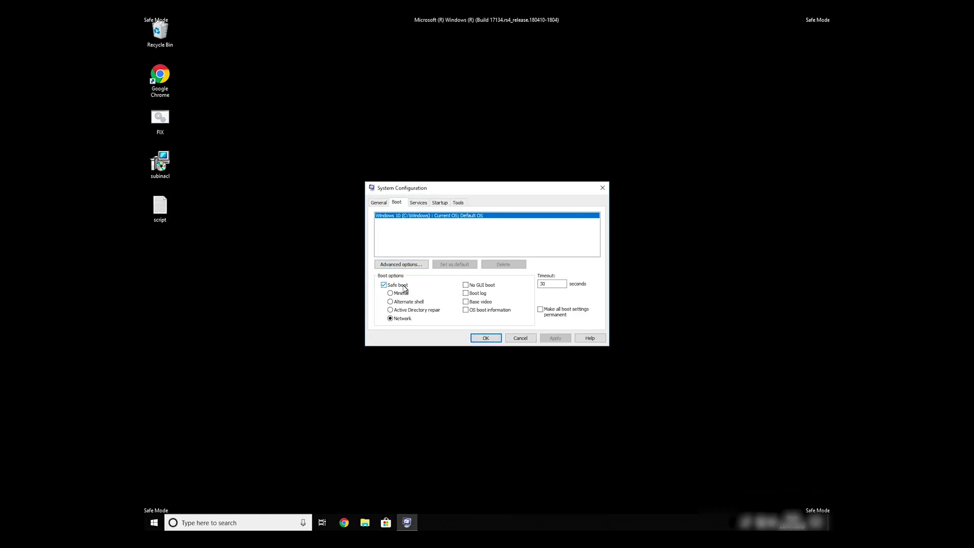
{"action": "left_click", "coordinate": [398, 285]}
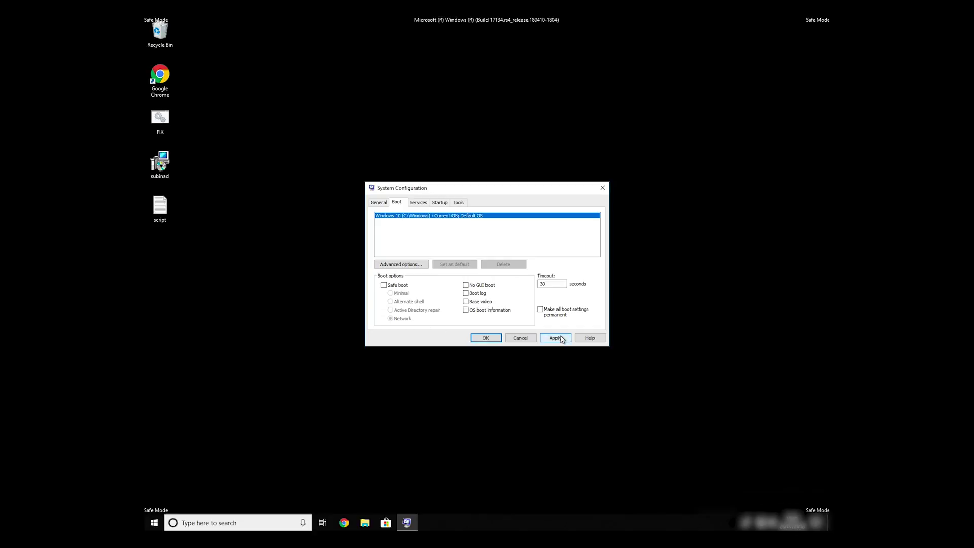
{"action": "left_click", "coordinate": [555, 338]}
{"action": "left_click", "coordinate": [484, 339]}
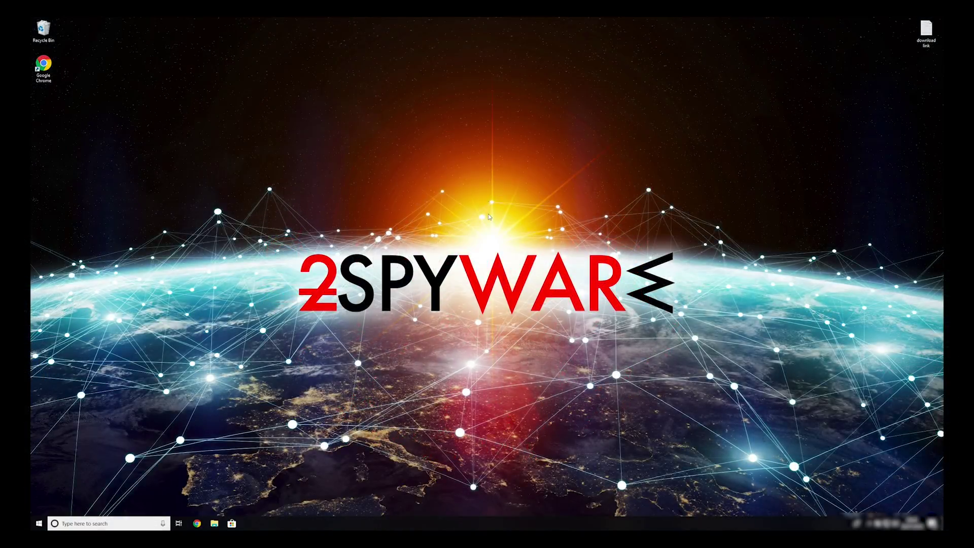
Copy the Data Recovery Pro download URL from the link file and close Notepad
{"action": "double_click", "coordinate": [921, 44]}
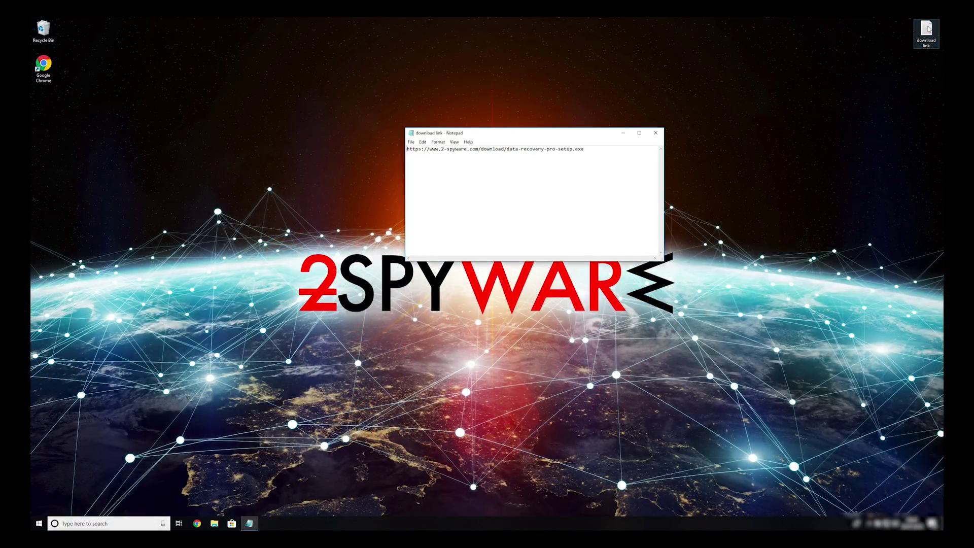
{"action": "left_click_drag", "start_coordinate": [584, 148], "coordinate": [408, 149]}
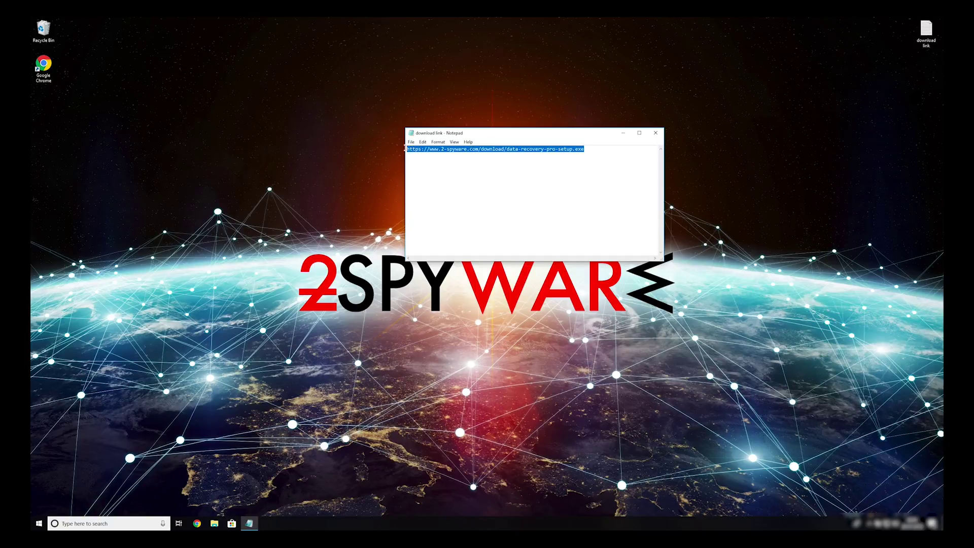
{"action": "right_click", "coordinate": [416, 149]}
{"action": "left_click", "coordinate": [436, 172]}
{"action": "left_click", "coordinate": [659, 133]}
{"action": "left_click", "coordinate": [196, 523]}
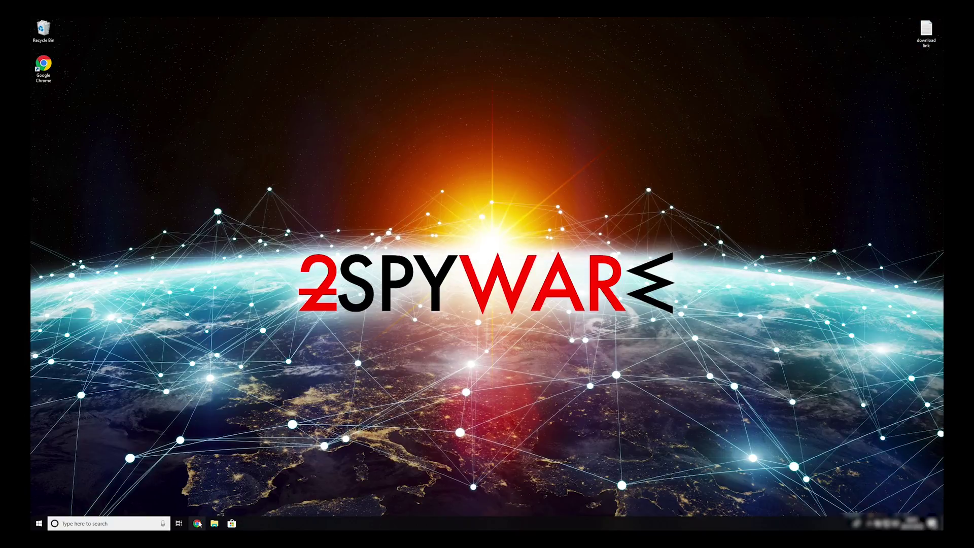
Paste and go to the copied URL in Chrome, then launch the downloaded installer
{"action": "right_click", "coordinate": [304, 118]}
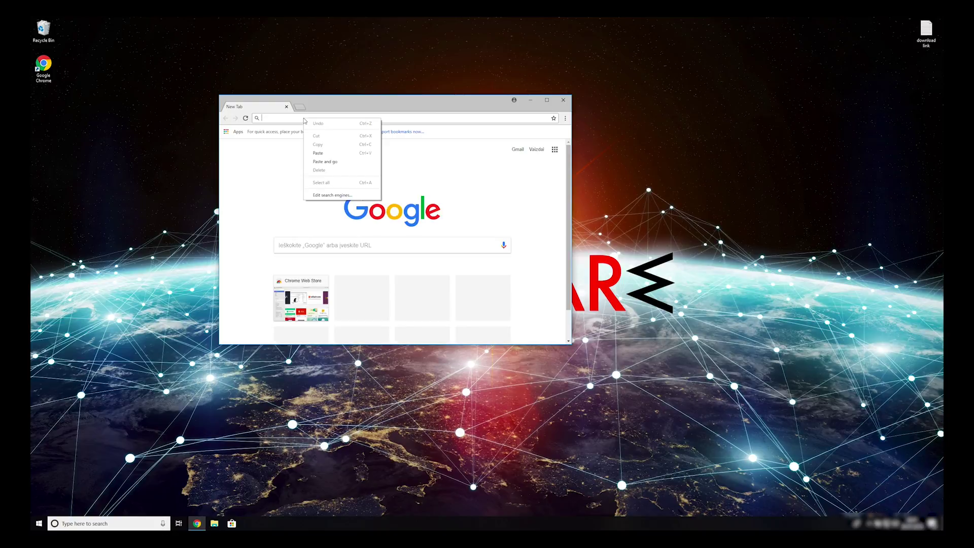
{"action": "left_click", "coordinate": [330, 161]}
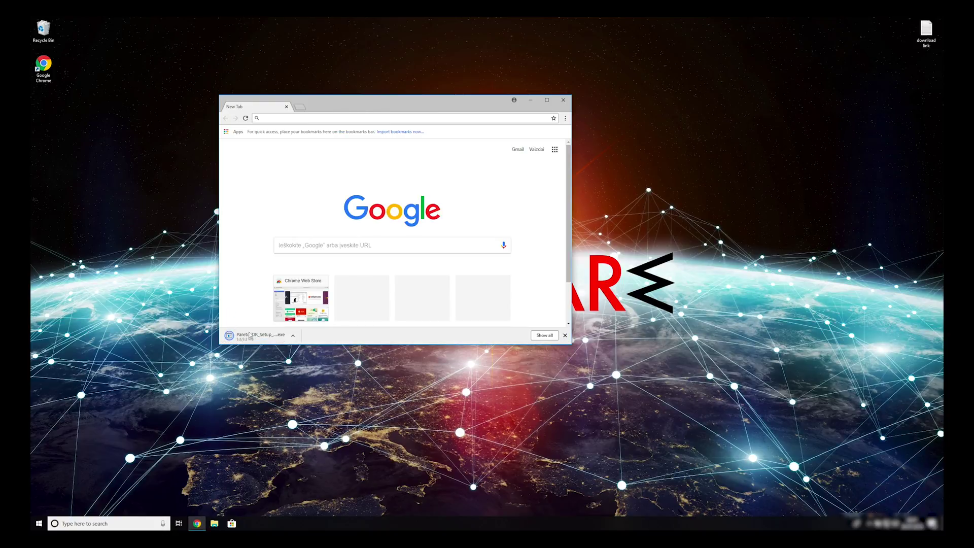
{"action": "left_click", "coordinate": [249, 335]}
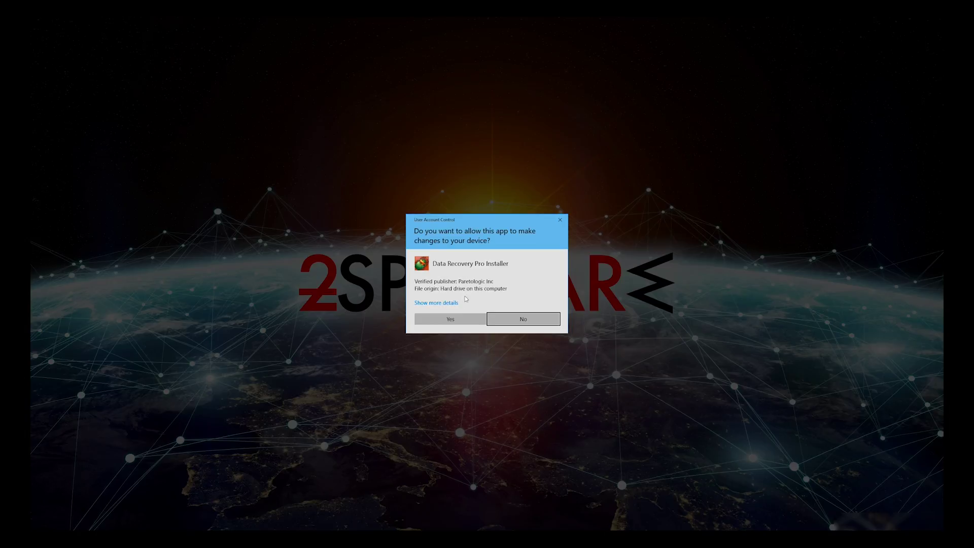
Allow the installer, accept the license, and install Data Recovery Pro with default components
{"action": "left_click", "coordinate": [454, 320]}
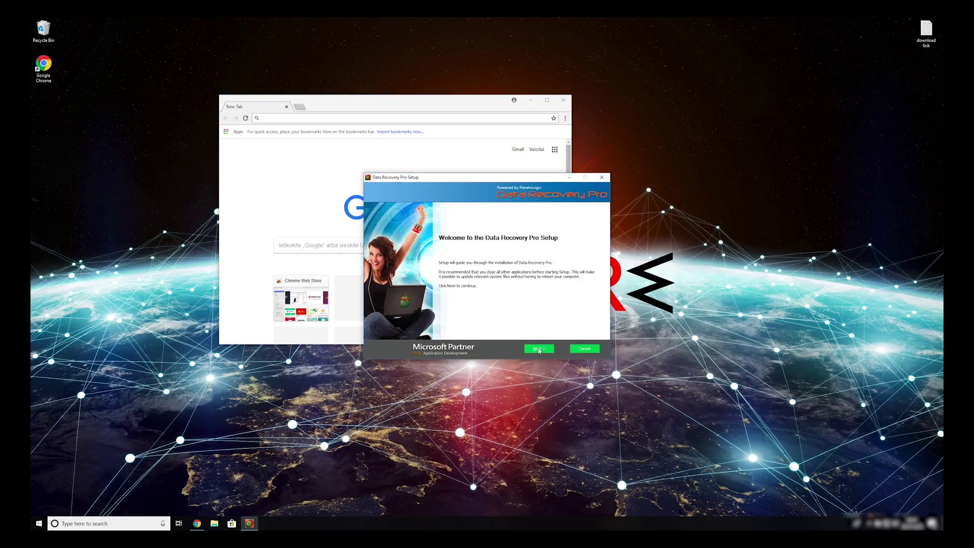
{"action": "left_click", "coordinate": [539, 349]}
{"action": "scroll", "coordinate": [590, 246], "scroll_direction": "down", "scroll_amount": 15}
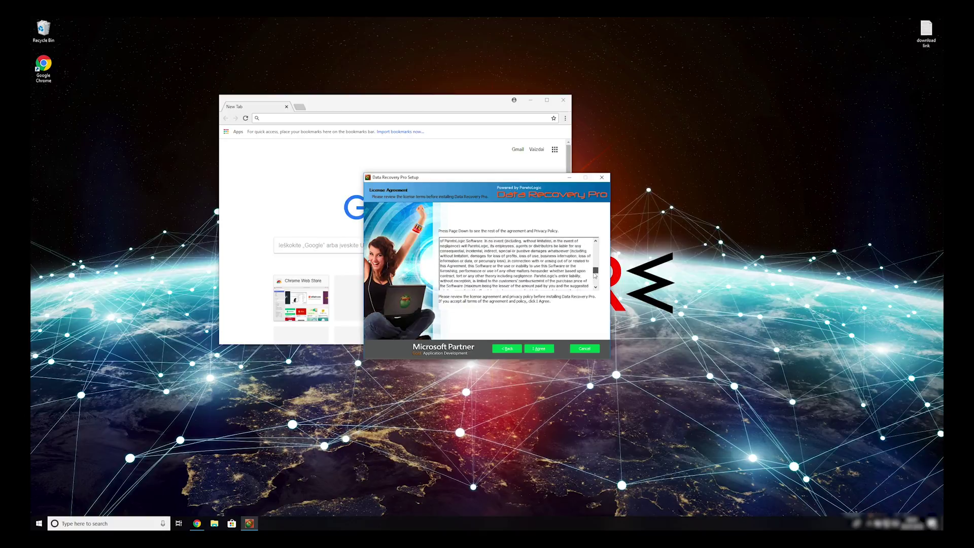
{"action": "left_click", "coordinate": [547, 350]}
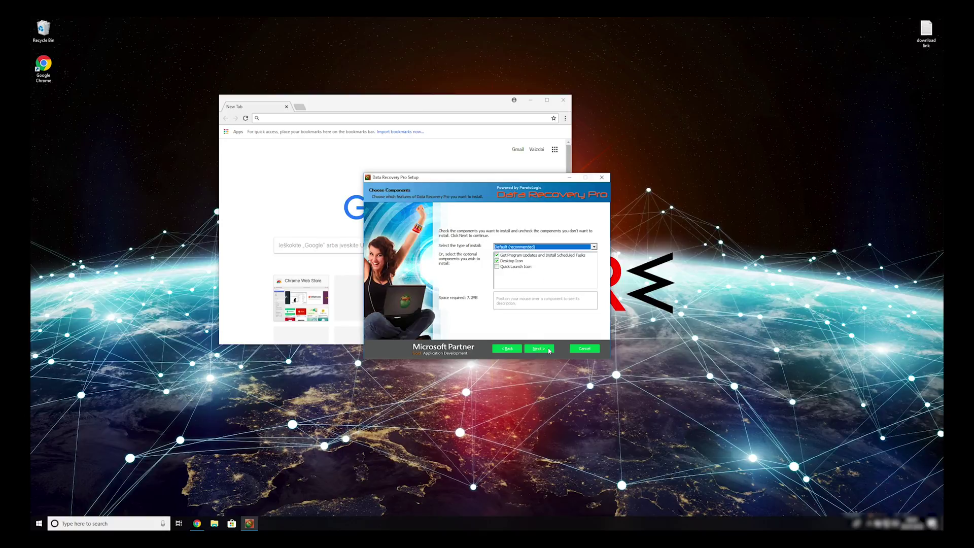
{"action": "left_click", "coordinate": [539, 349]}
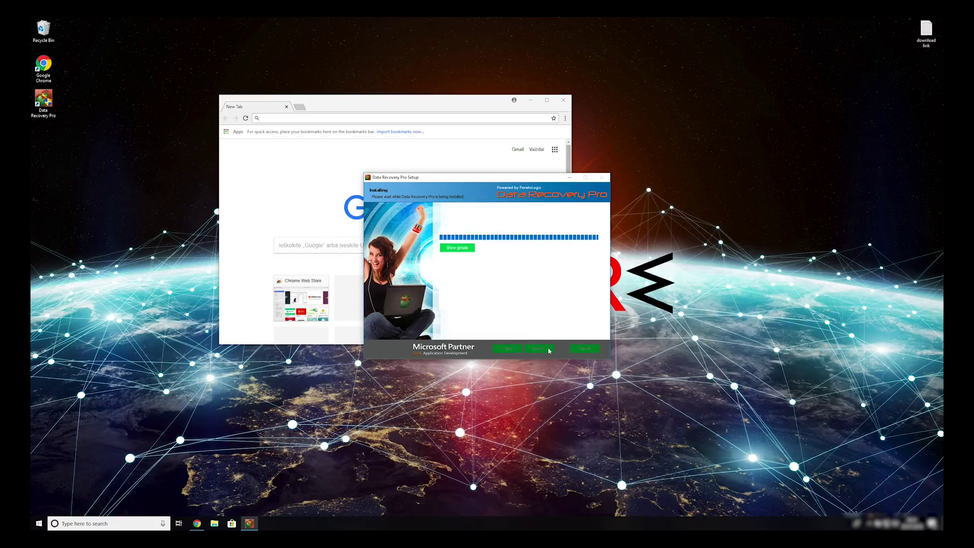
{"action": "left_click", "coordinate": [539, 349]}
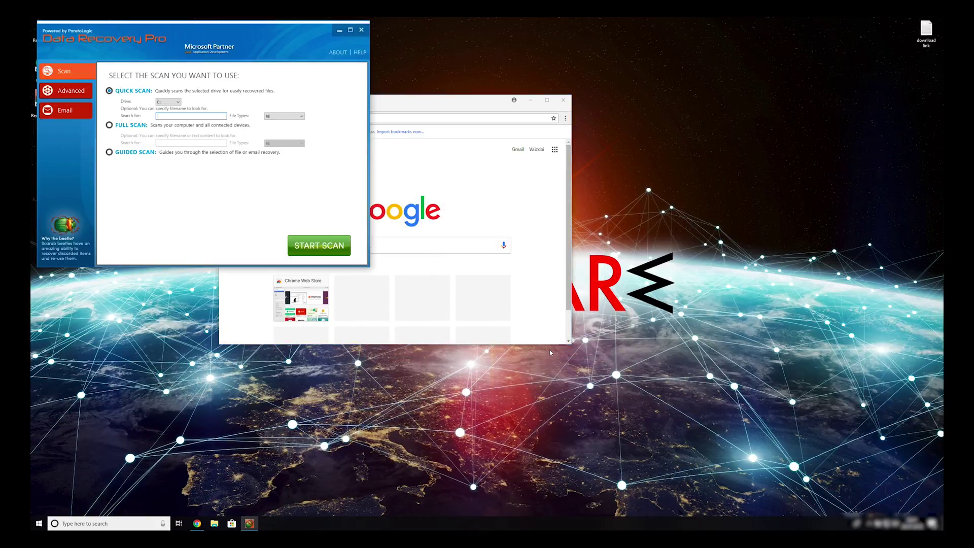
Center the Data Recovery Pro window and start a Quick Scan of drive C:
{"action": "left_click", "coordinate": [557, 103]}
{"action": "left_click_drag", "start_coordinate": [229, 35], "coordinate": [573, 159]}
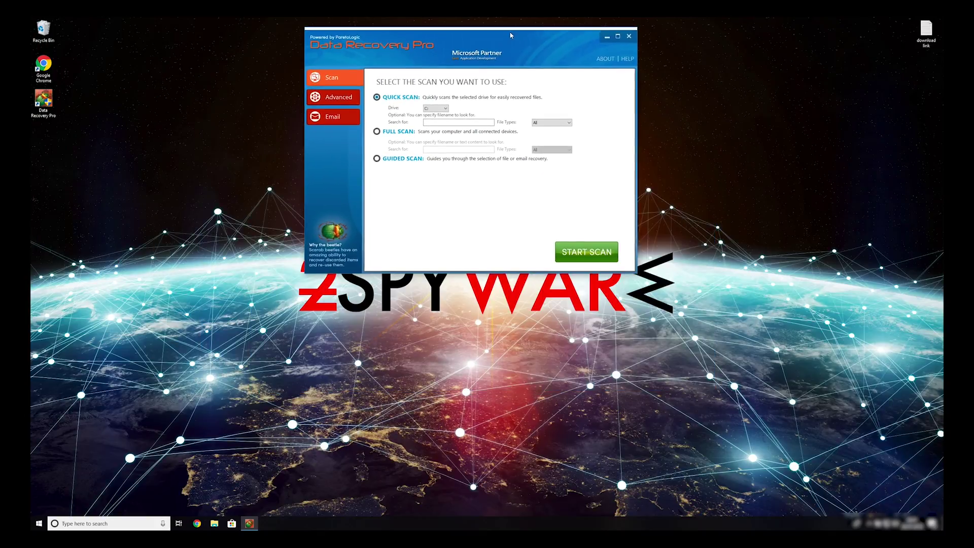
{"action": "left_click_drag", "start_coordinate": [511, 35], "coordinate": [515, 51]}
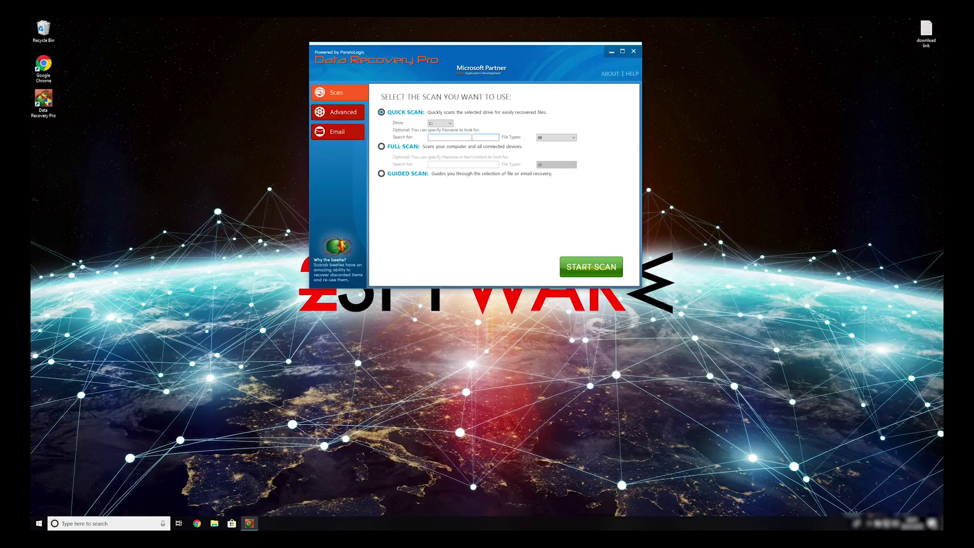
{"action": "left_click", "coordinate": [558, 137]}
{"action": "left_click", "coordinate": [583, 266]}
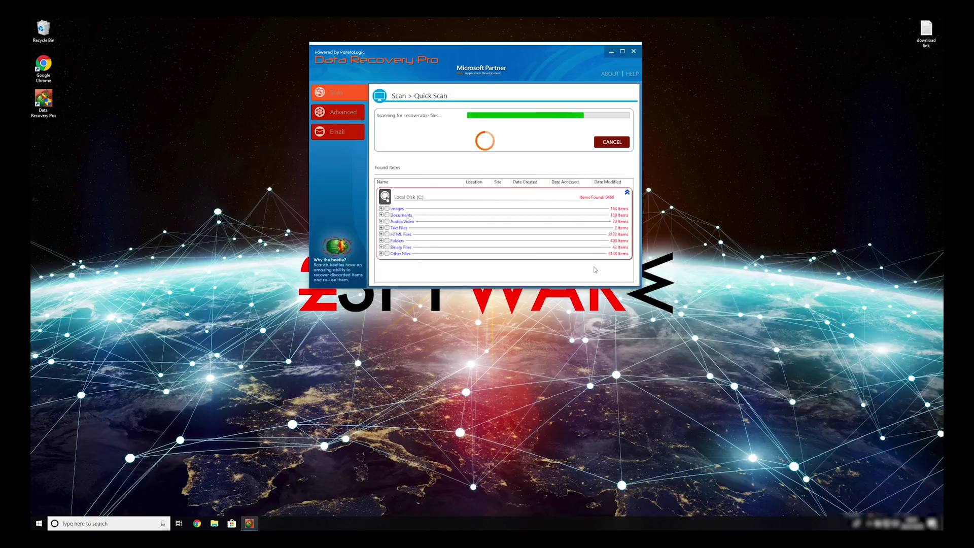